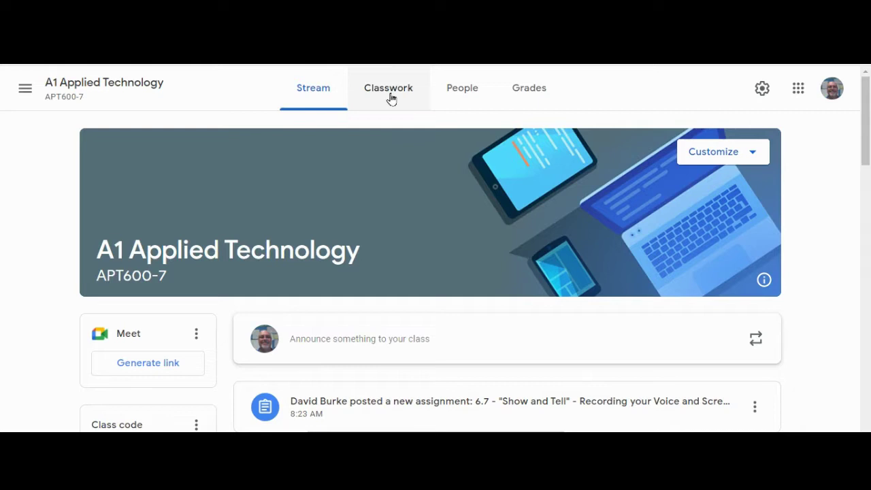
Open Classwork, zoom in, and scroll to the Show and Tell rubric's Editing criterion
click(391, 99)
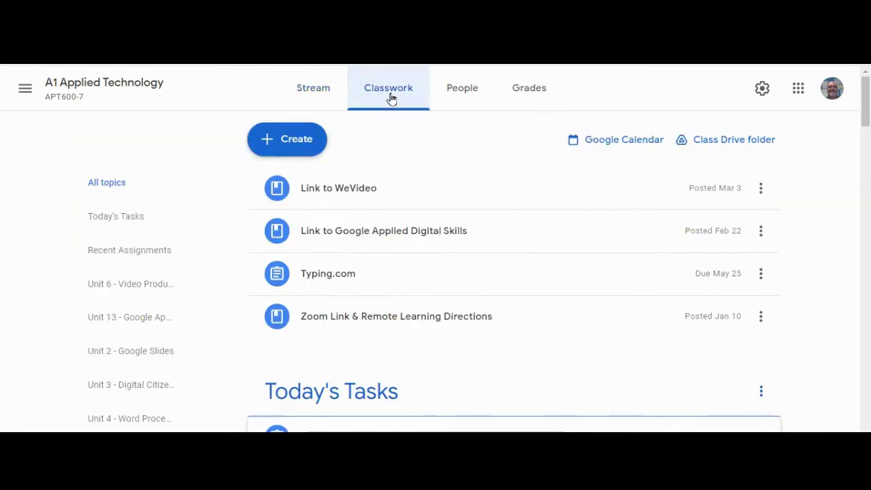
scroll(392, 185, down, 3)
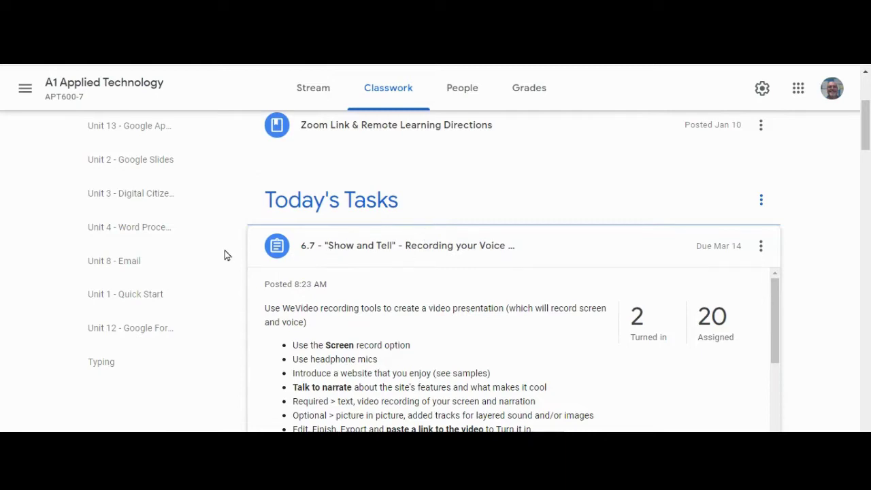
key(ctrl+plus)
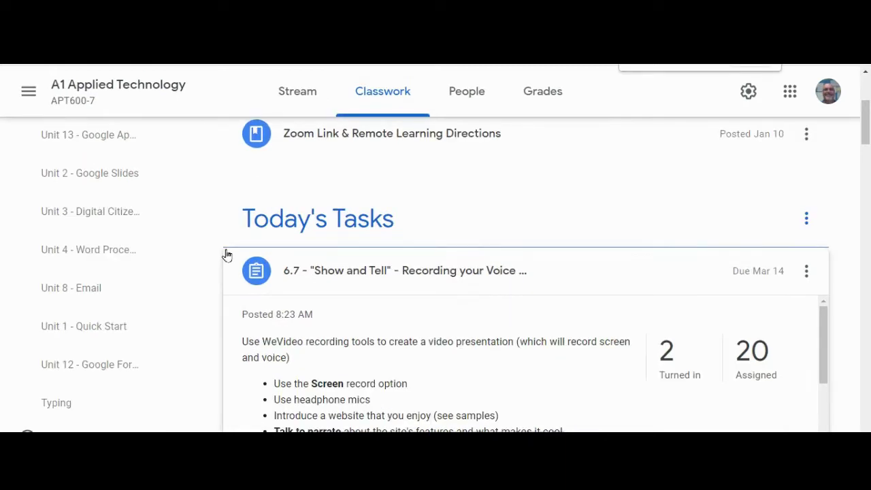
scroll(213, 243, up, 1)
scroll(213, 243, down, 2)
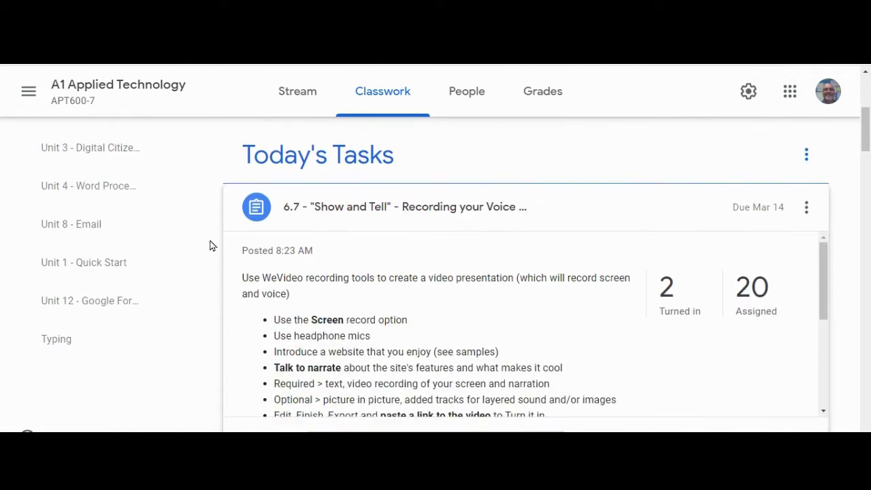
scroll(211, 245, down, 1)
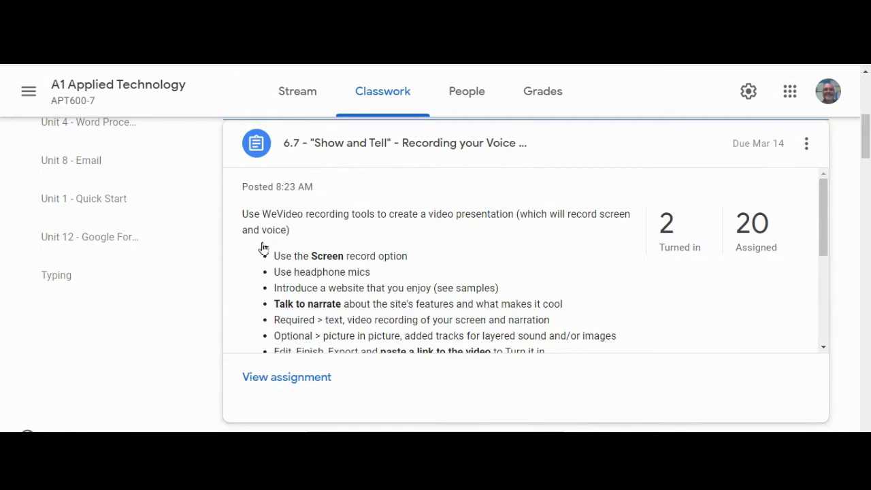
scroll(250, 248, down, 1)
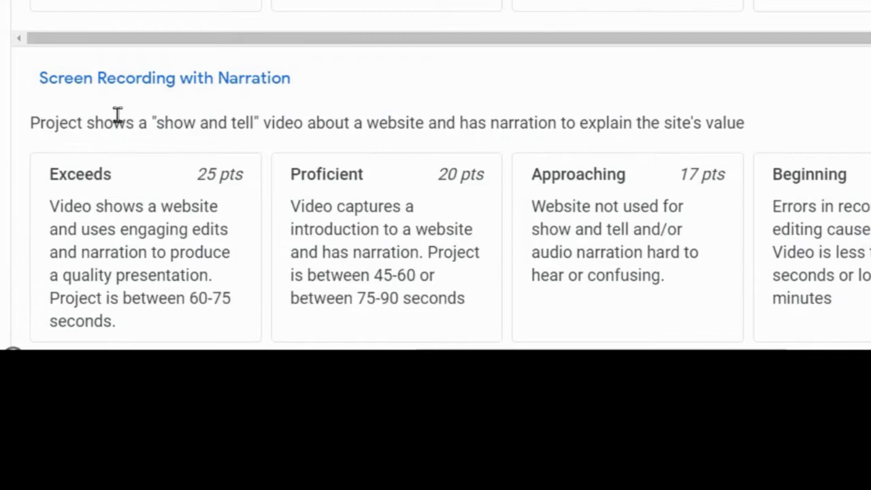
Highlight the Screen Recording with Narration criterion's description in the rubric
drag(136, 123, 741, 124)
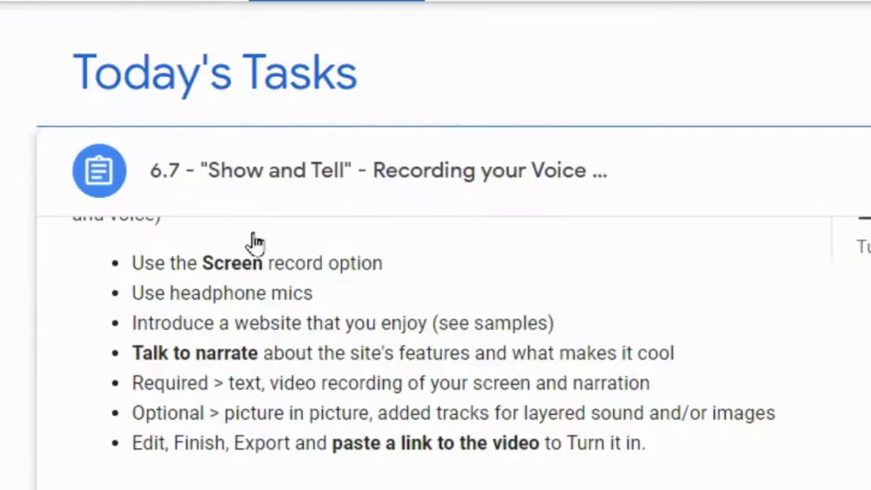
Scroll the Today's Tasks card down to the Rubric chip and WeVideo sample links
scroll(360, 315, down, 3)
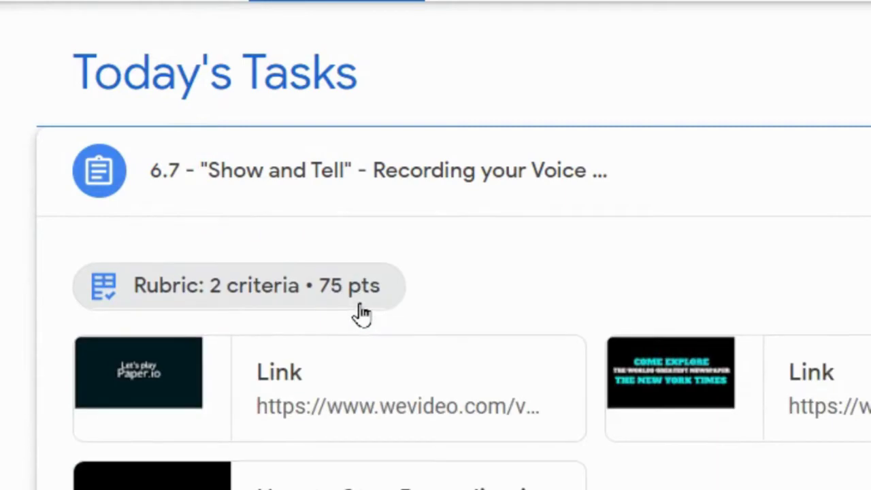
scroll(491, 296, down, 1)
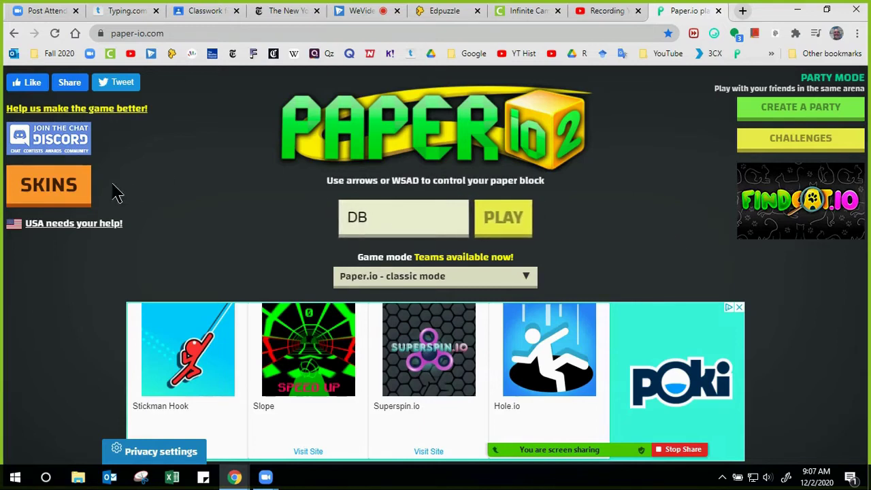
Browse the Paper.io 2 skins gallery, close it, and show the game modes with classic checked
click(71, 189)
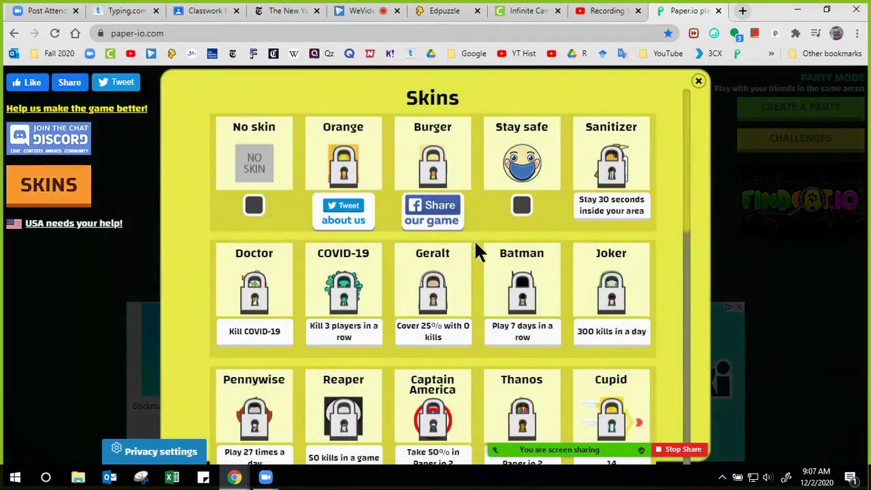
scroll(481, 262, down, 9)
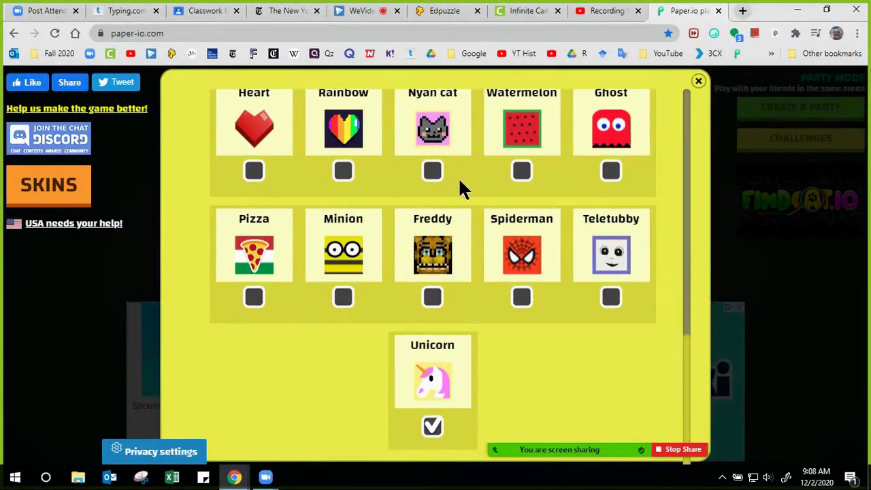
click(749, 231)
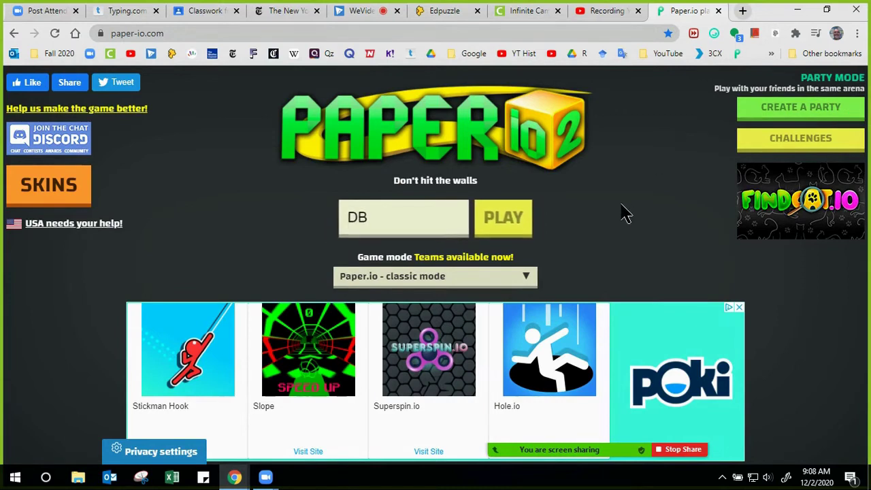
click(525, 279)
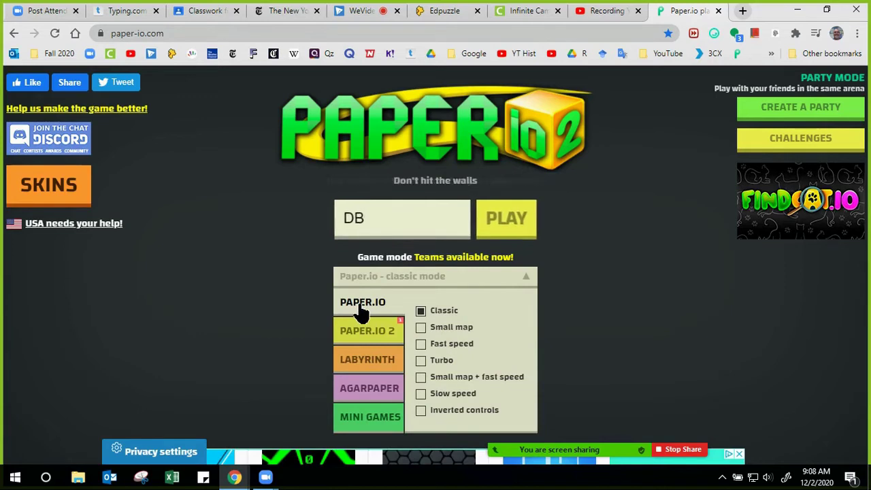
Start a Paper.io round and capture the first territory blocks, reaching 1.27%
click(508, 216)
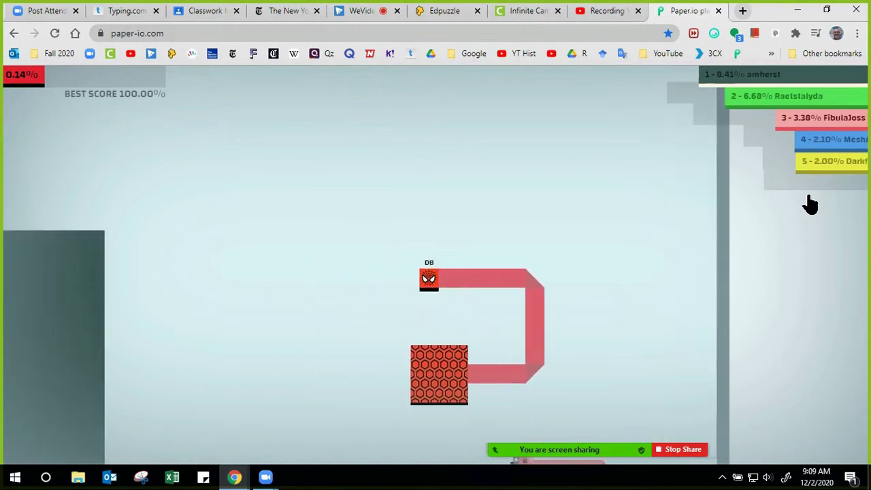
key(Down)
key(Left)
key(Up)
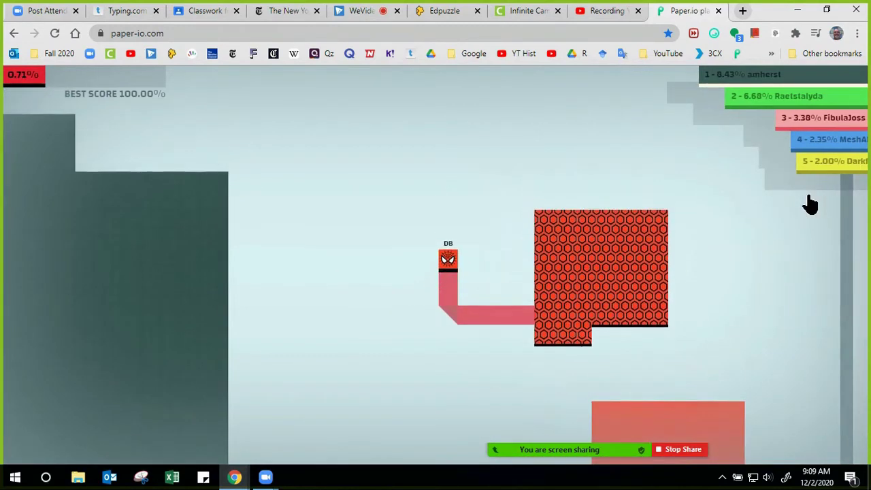
key(Right)
key(Up)
key(Right)
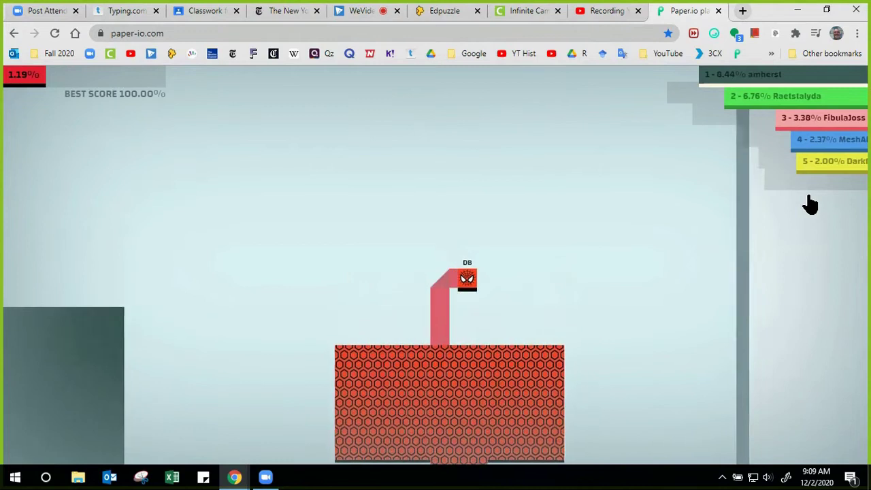
key(Down)
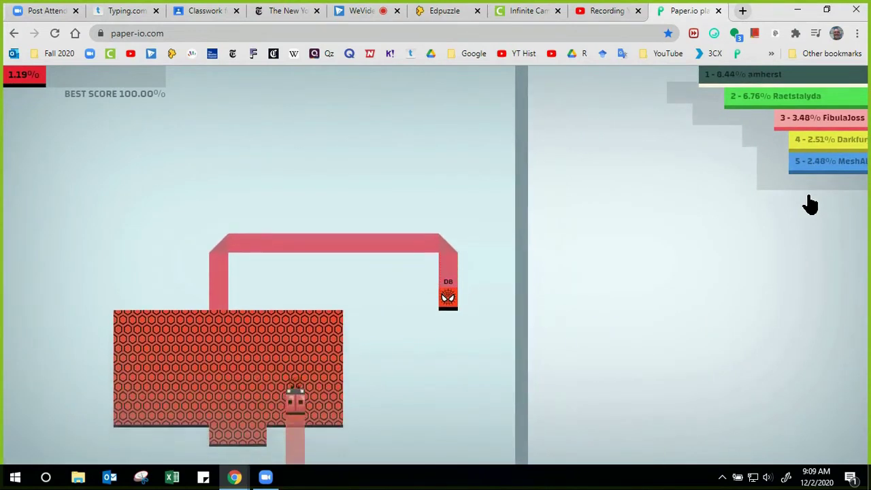
key(Left)
key(Down)
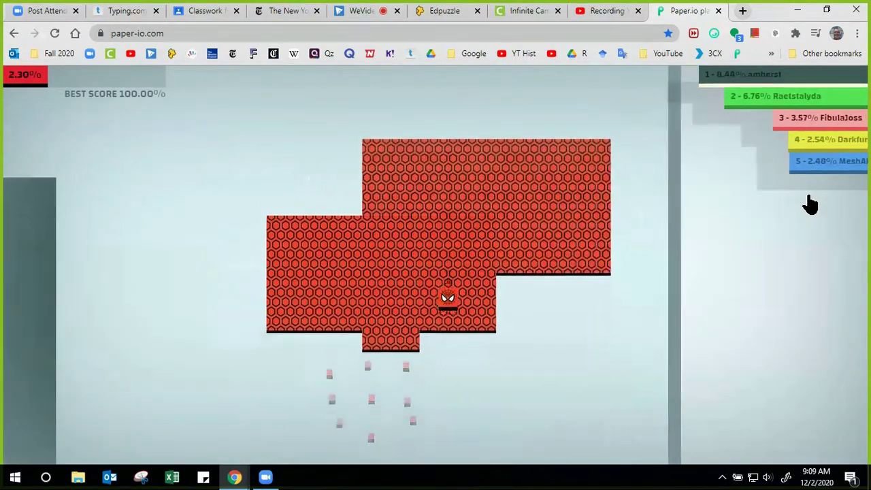
key(Right)
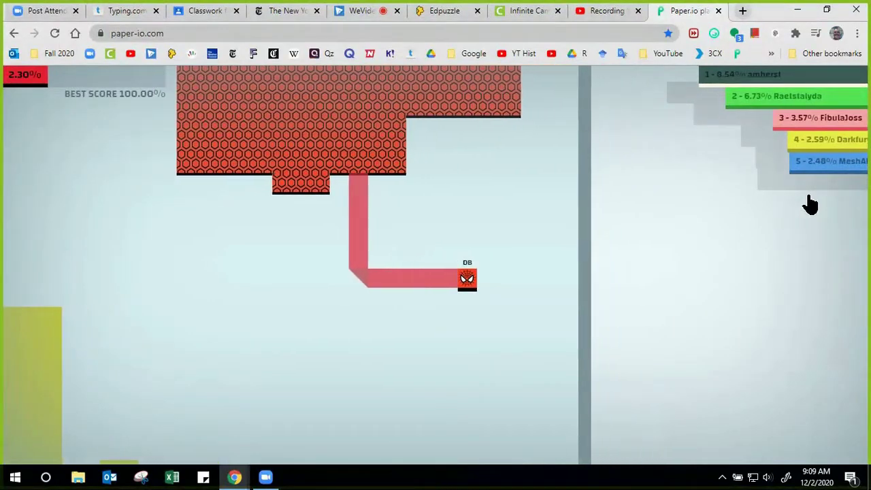
key(Up)
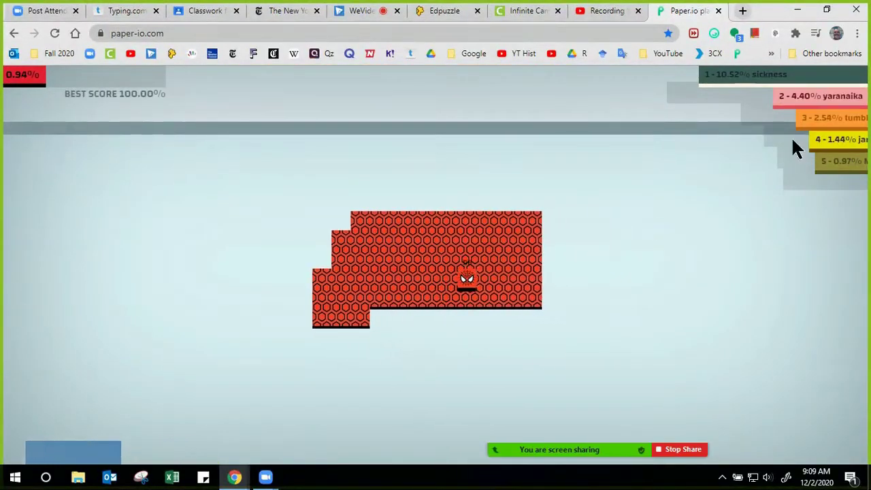
key(Up)
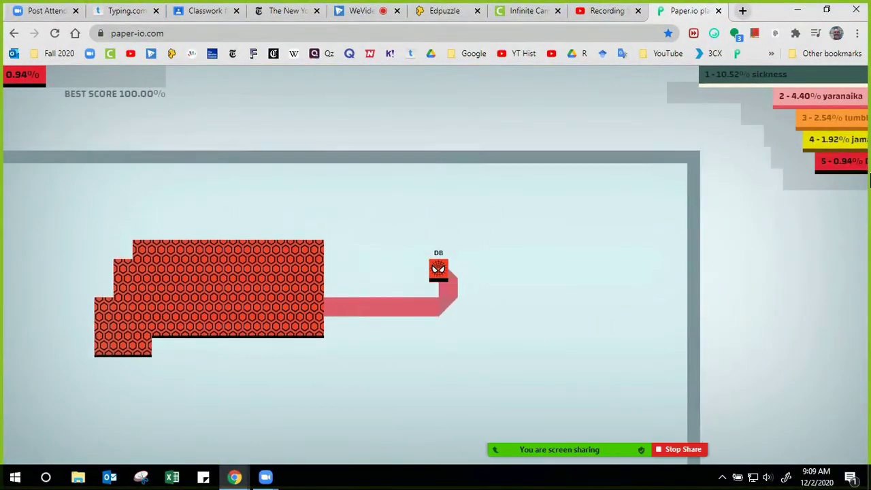
key(Left)
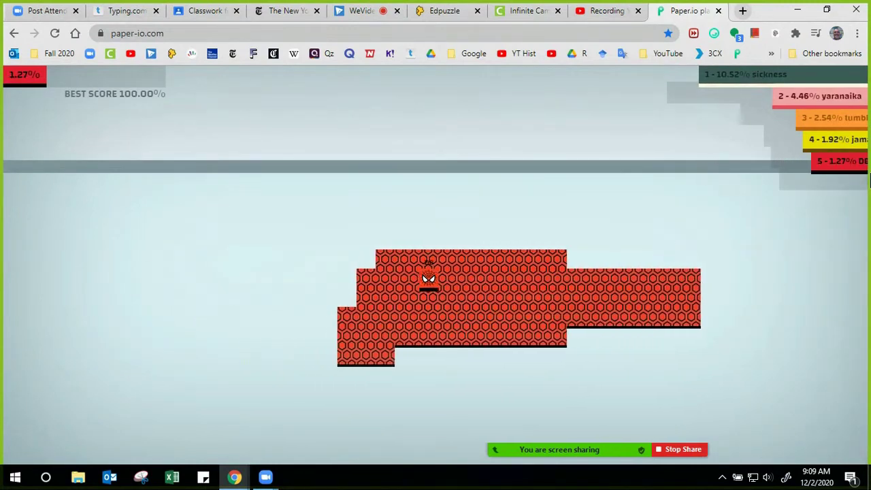
Loop the trail up and right to fill more territory along the top border
key(Up)
key(Right)
key(Down)
key(Left)
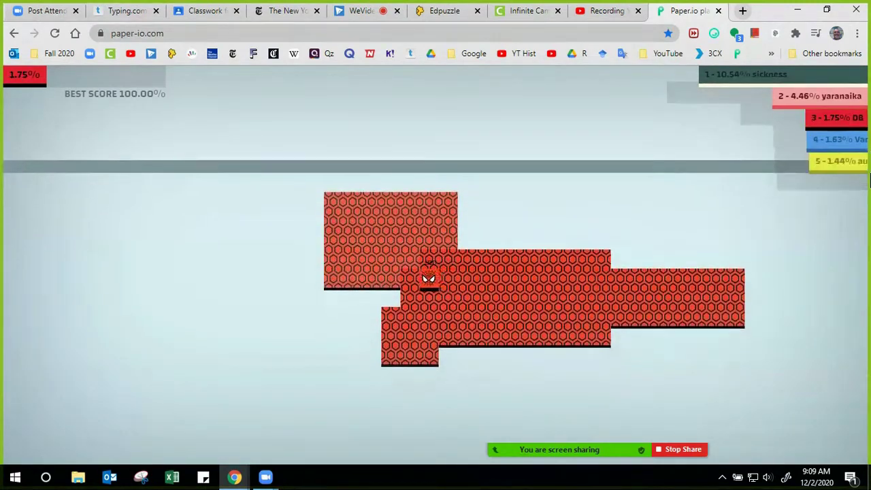
key(Up)
key(Right)
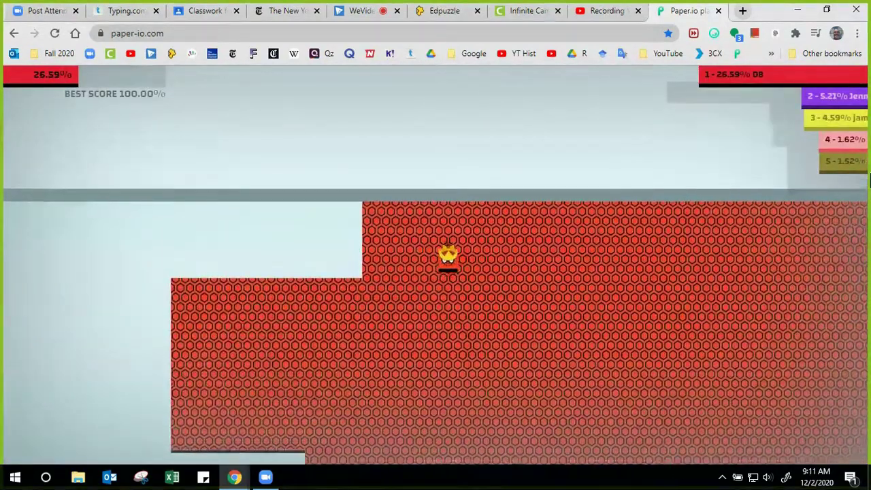
Capture a large area and several columns, growing the territory to 30.79%
key(Left)
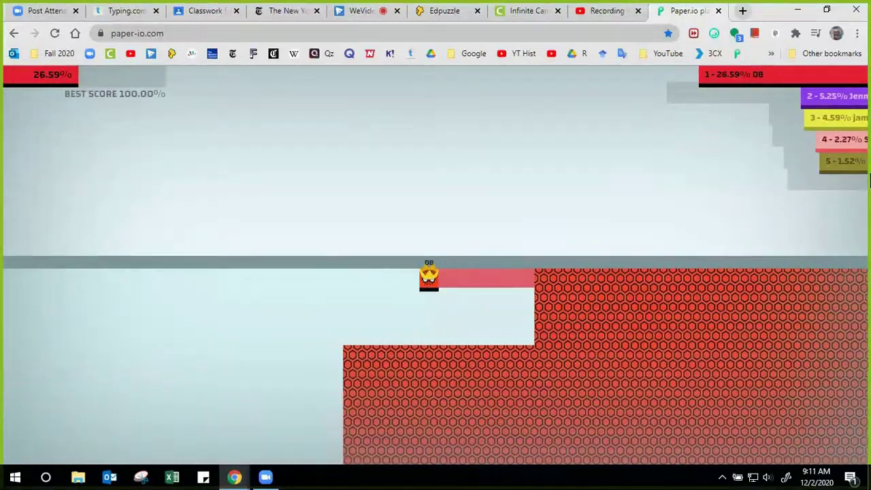
key(Down)
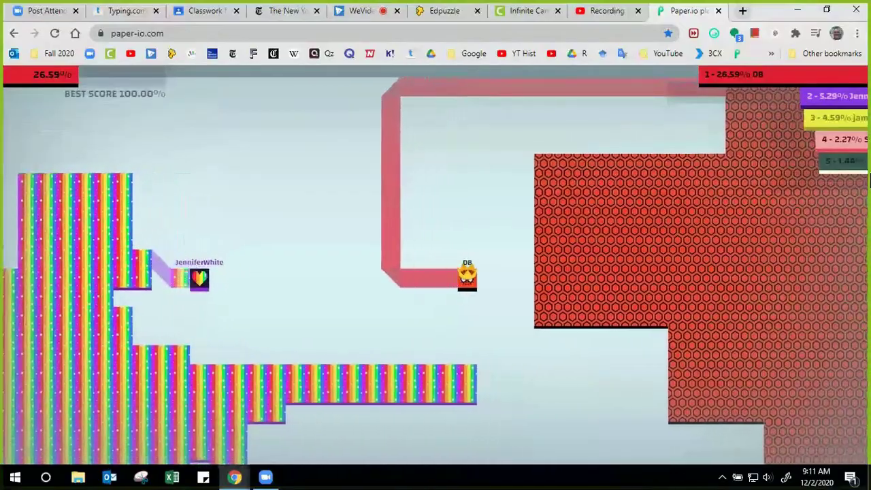
key(Down)
key(Right)
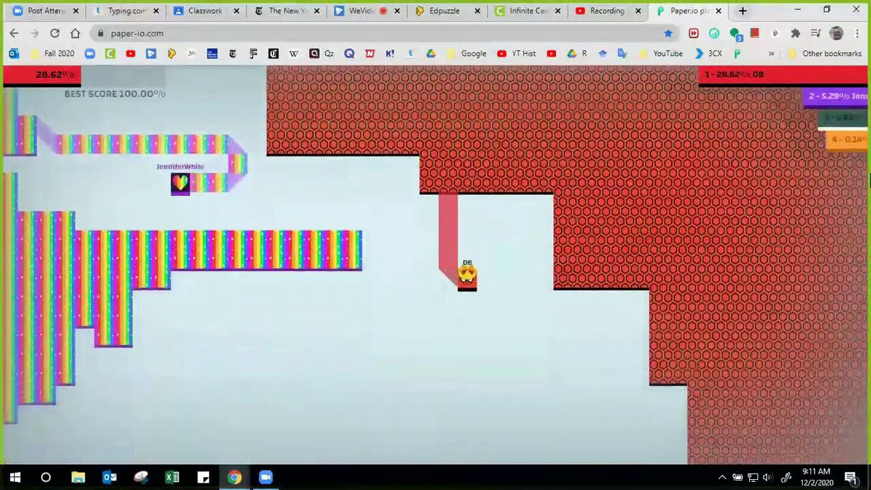
key(Down)
key(Right)
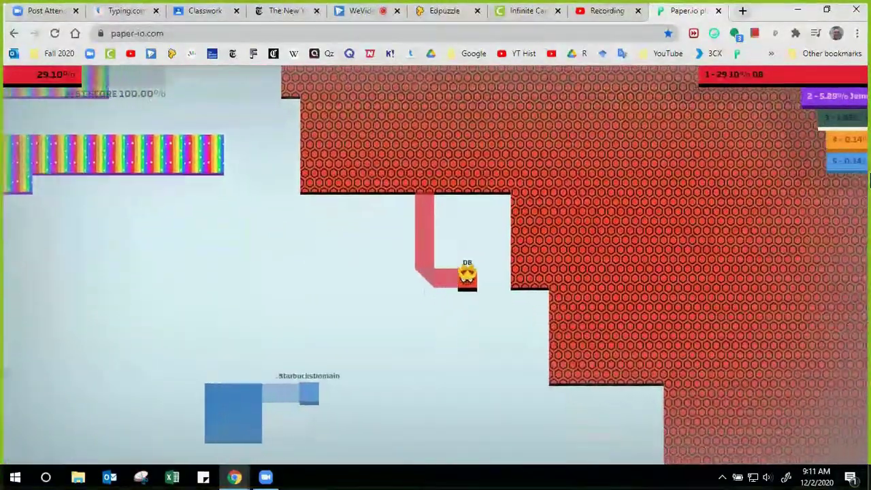
key(Down)
key(Right)
key(Down)
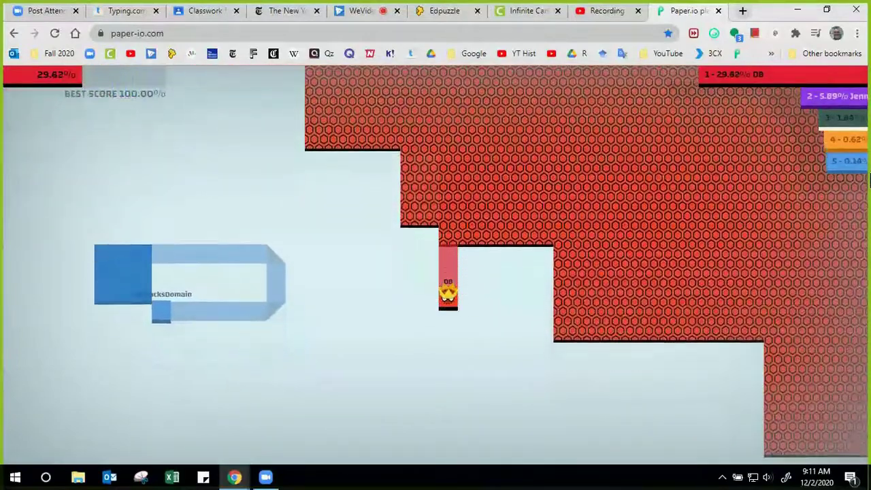
key(Right)
key(Down)
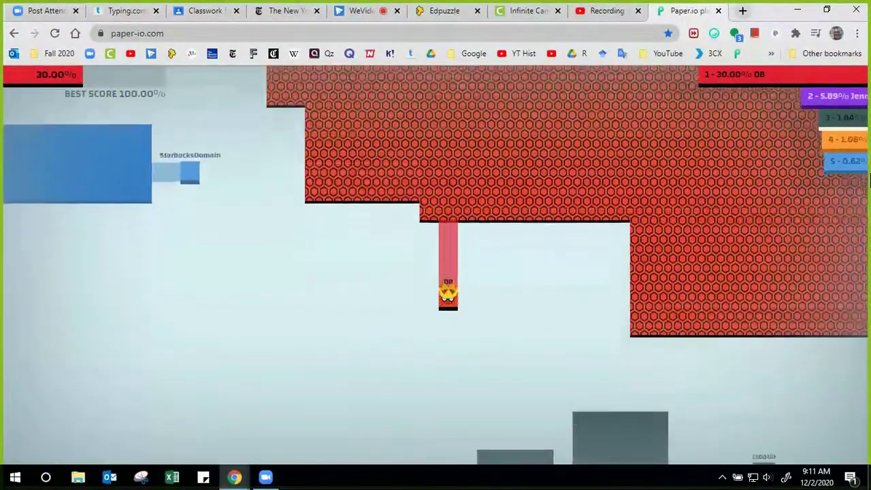
key(Right)
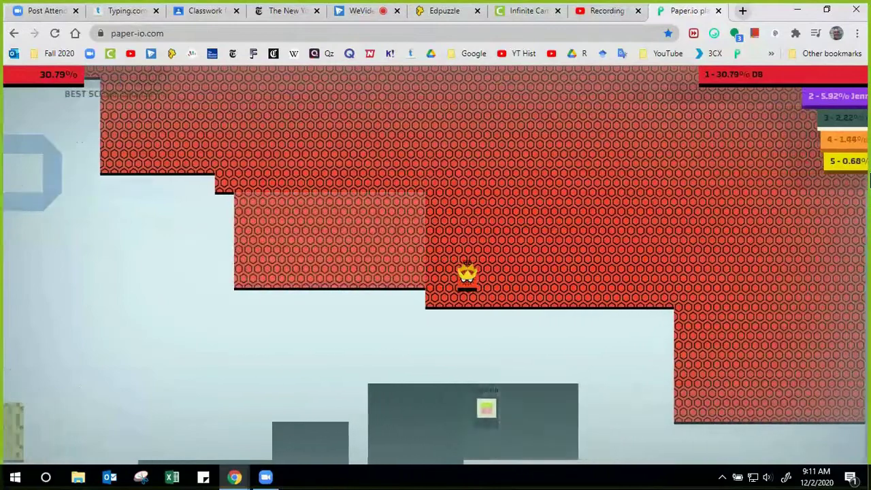